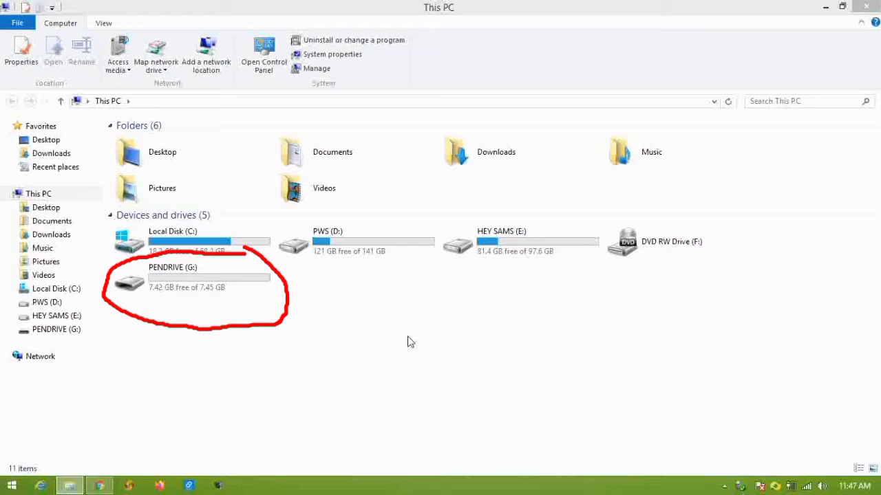
pyautogui.click(826, 7)
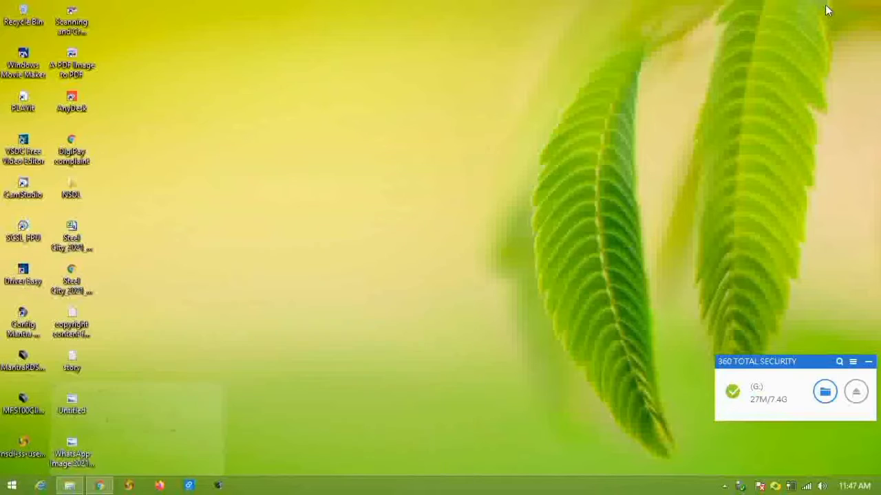
pyautogui.rightClick(419, 126)
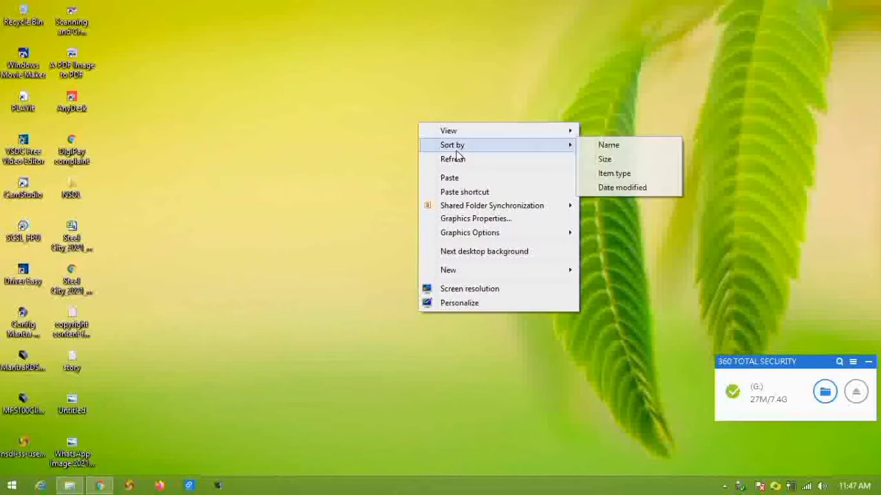
pyautogui.click(458, 157)
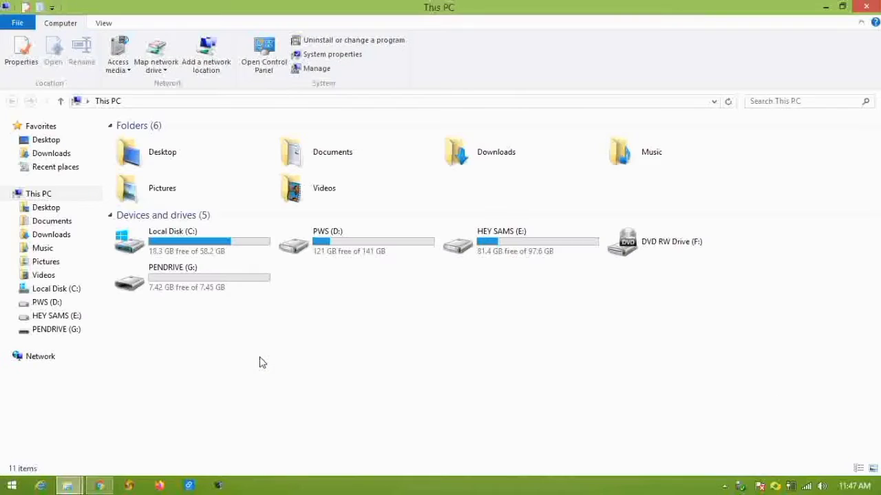
pyautogui.rightClick(473, 349)
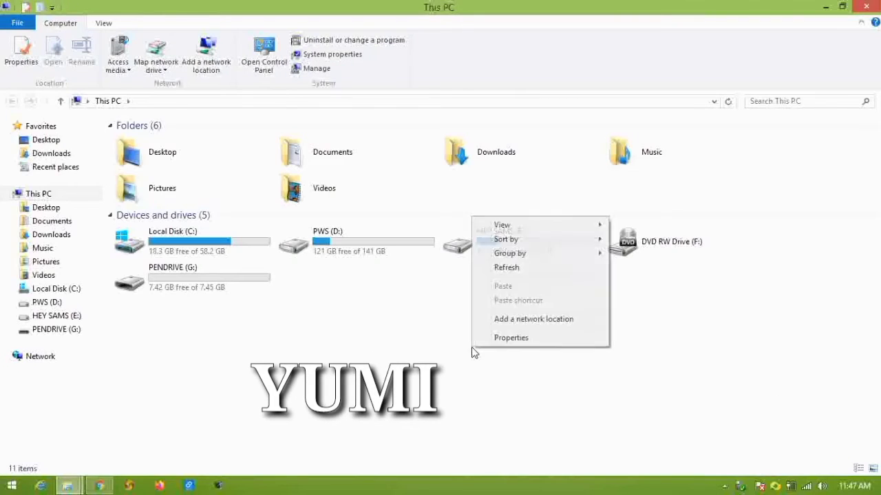
pyautogui.moveTo(555, 253)
pyautogui.click(515, 269)
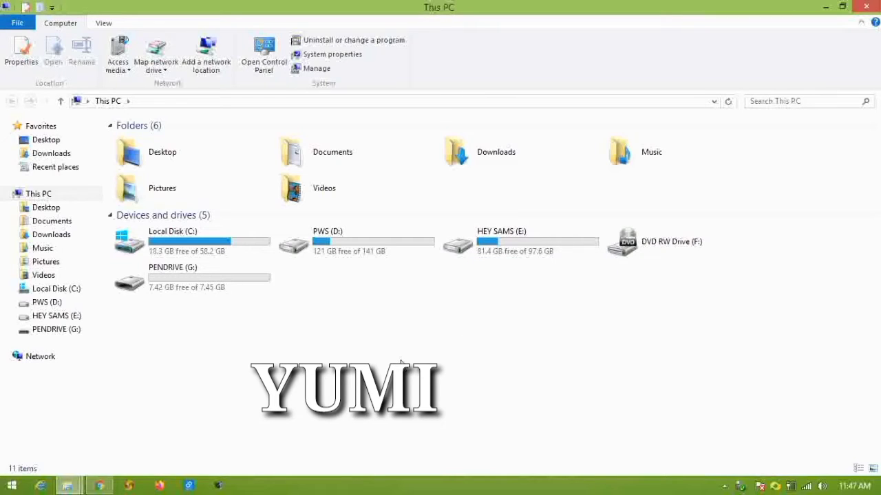
# Launch YUMI-2.0.8.8 from the PWS (D:) drive and accept its license agreement.
pyautogui.doubleClick(354, 252)
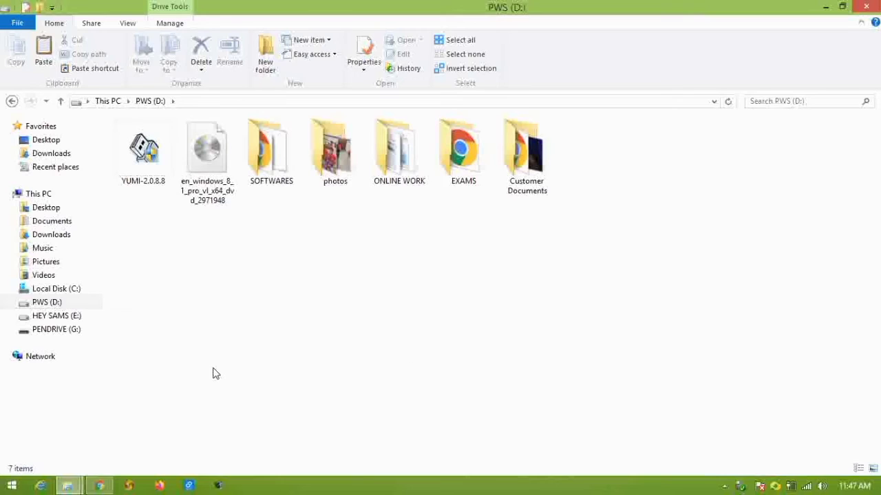
pyautogui.rightClick(173, 317)
pyautogui.click(209, 185)
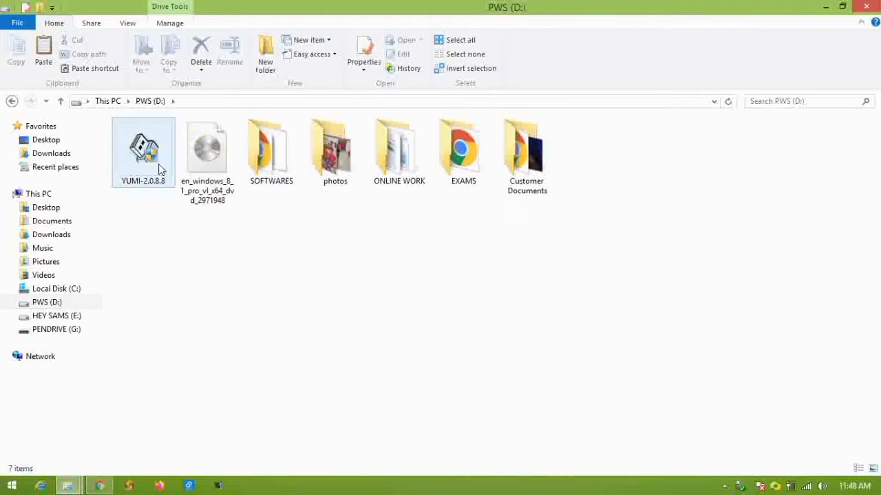
pyautogui.click(159, 169)
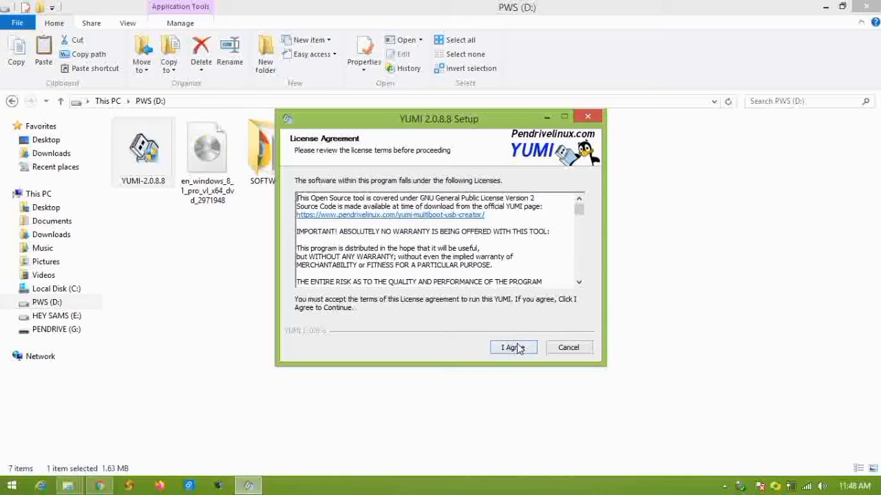
pyautogui.click(513, 348)
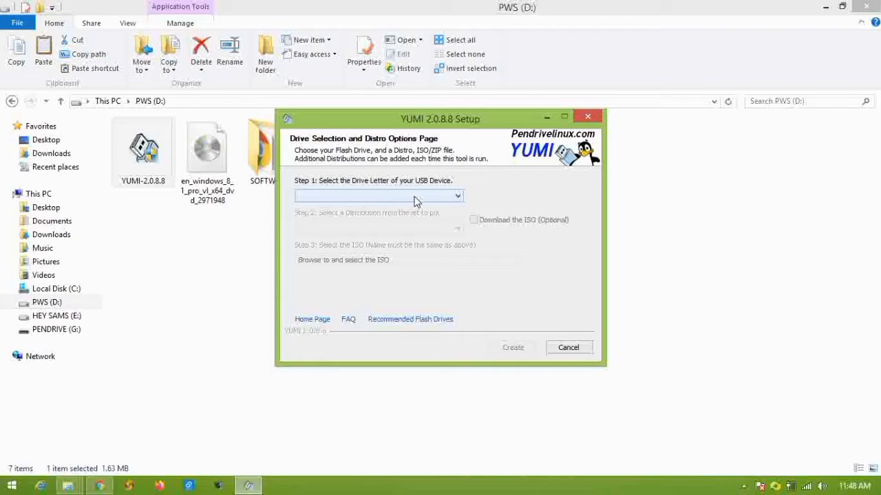
# Select the G: PENDRIVE as the USB device and Single Windows Vista/7/8/10 Installer as the distribution.
pyautogui.click(415, 198)
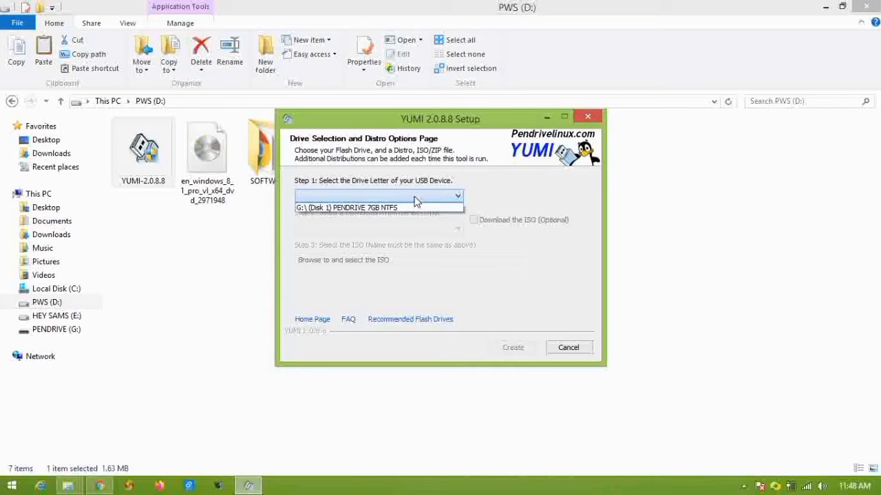
pyautogui.click(373, 208)
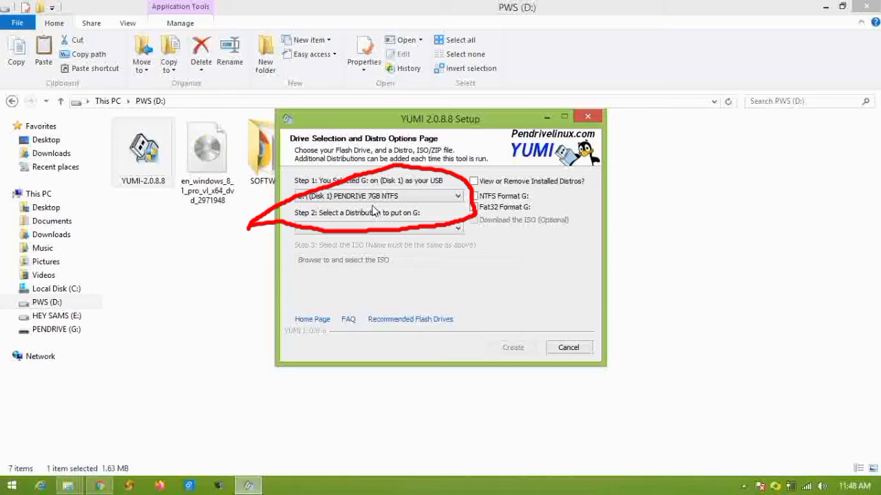
pyautogui.click(446, 231)
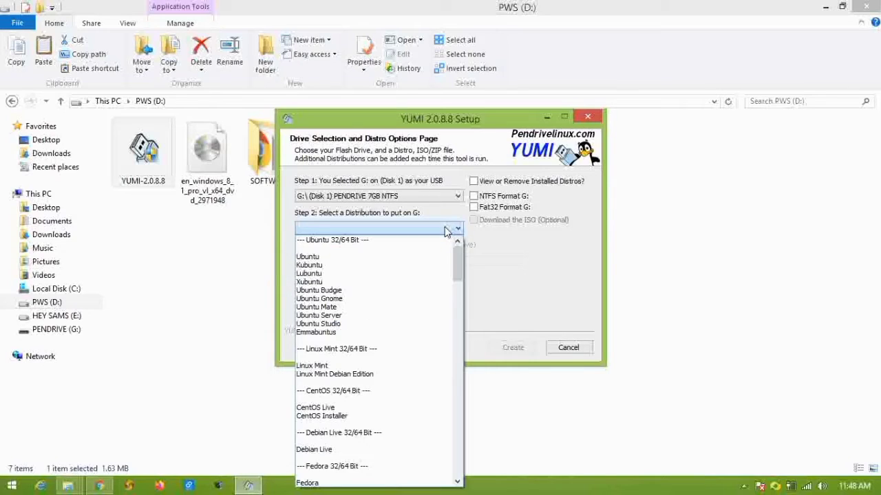
pyautogui.press('Down')
pyautogui.press('Down')
pyautogui.press('Down')
pyautogui.press('Down')
pyautogui.press('Down')
pyautogui.press('Down')
pyautogui.press('Down')
pyautogui.press('Down')
pyautogui.press('Down')
pyautogui.press('Down')
pyautogui.press('Down')
pyautogui.press('Down')
pyautogui.press('Down')
pyautogui.press('Down')
pyautogui.press('Down')
pyautogui.press('Down')
pyautogui.press('Down')
pyautogui.press('Down')
pyautogui.press('Down')
pyautogui.press('Down')
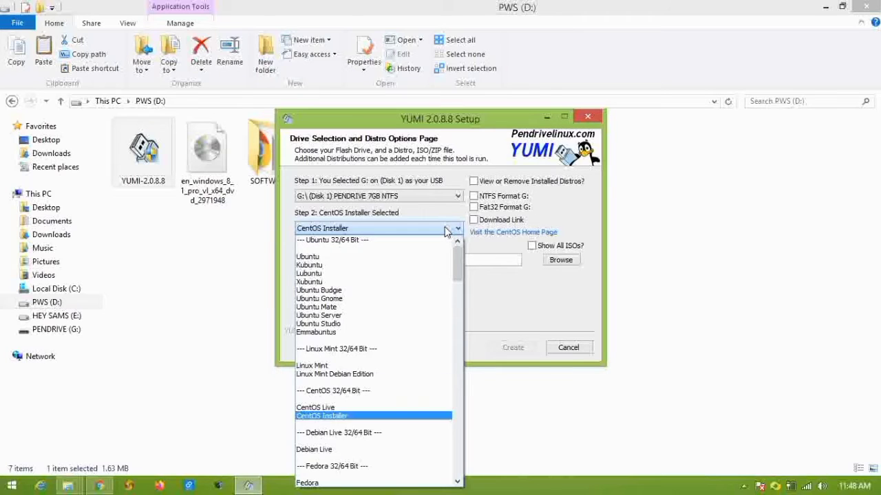
pyautogui.press('Down')
pyautogui.press('Down')
pyautogui.press('Down')
pyautogui.press('Down')
pyautogui.press('Down')
pyautogui.press('Down')
pyautogui.press('Down')
pyautogui.press('Down')
pyautogui.press('Down')
pyautogui.press('Down')
pyautogui.press('Down')
pyautogui.press('Down')
pyautogui.press('Down')
pyautogui.press('Down')
pyautogui.press('Down')
pyautogui.press('Down')
pyautogui.press('Down')
pyautogui.press('Down')
pyautogui.press('Down')
pyautogui.press('Down')
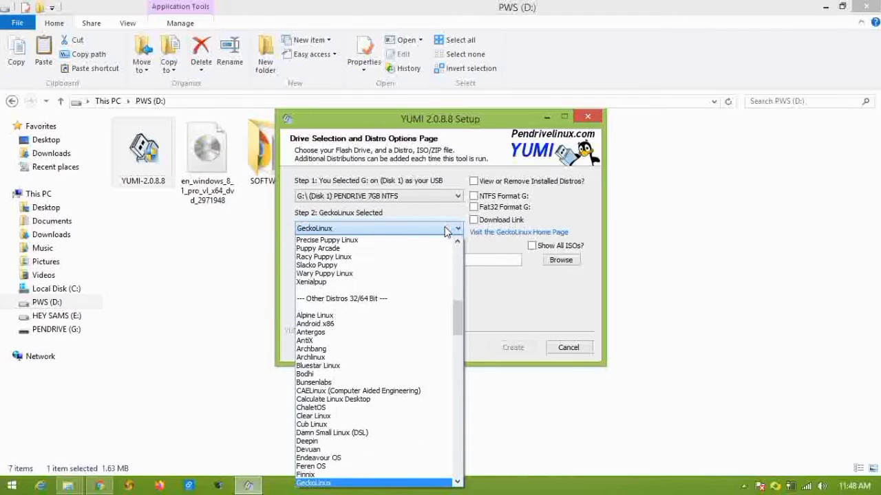
pyautogui.press('Down')
pyautogui.press('Down')
pyautogui.press('Down')
pyautogui.press('Down')
pyautogui.press('Down')
pyautogui.press('Down')
pyautogui.press('Down')
pyautogui.press('Down')
pyautogui.press('Down')
pyautogui.press('Down')
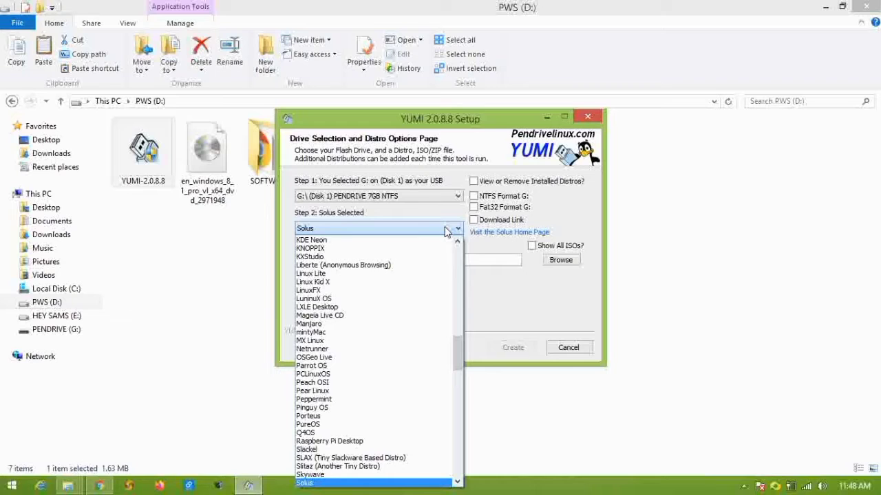
pyautogui.press('Down')
pyautogui.press('Down')
pyautogui.press('Down')
pyautogui.press('Down')
pyautogui.press('Down')
pyautogui.press('Down')
pyautogui.press('Down')
pyautogui.press('Down')
pyautogui.press('Down')
pyautogui.press('Down')
pyautogui.press('Down')
pyautogui.press('Down')
pyautogui.press('Down')
pyautogui.press('Down')
pyautogui.press('Down')
pyautogui.press('Down')
pyautogui.press('Down')
pyautogui.press('Down')
pyautogui.press('Down')
pyautogui.press('Down')
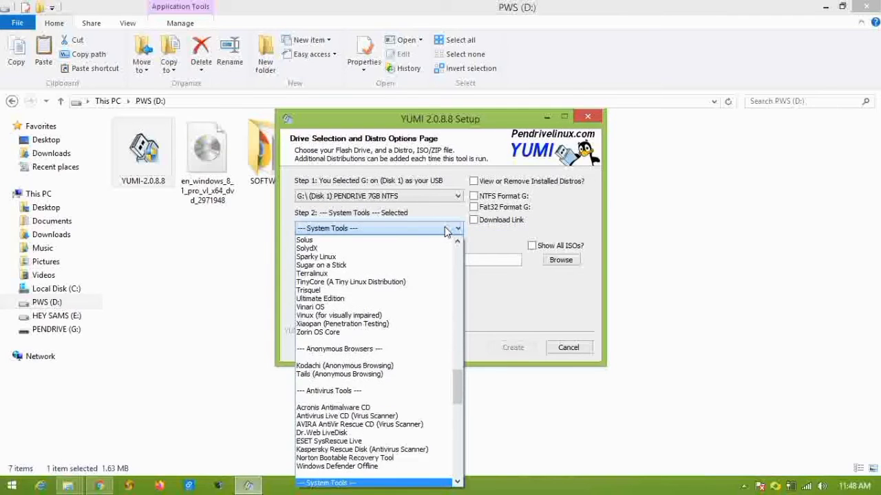
pyautogui.press('Down')
pyautogui.press('Down')
pyautogui.press('Down')
pyautogui.press('Down')
pyautogui.press('Down')
pyautogui.press('Down')
pyautogui.press('Down')
pyautogui.press('Down')
pyautogui.press('Down')
pyautogui.press('Down')
pyautogui.press('Down')
pyautogui.press('Down')
pyautogui.press('Down')
pyautogui.press('Down')
pyautogui.press('Down')
pyautogui.press('Down')
pyautogui.press('Down')
pyautogui.press('Down')
pyautogui.press('Down')
pyautogui.press('Down')
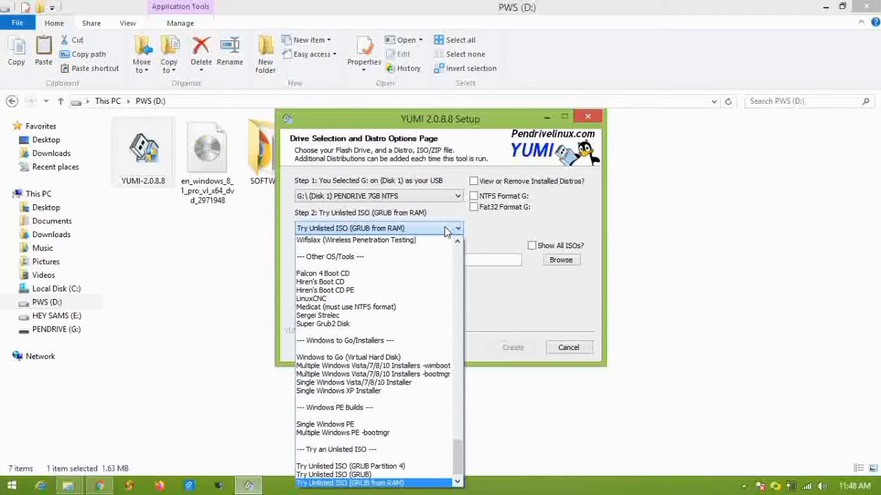
pyautogui.press('Up')
pyautogui.press('Up')
pyautogui.press('Up')
pyautogui.press('Up')
pyautogui.press('Up')
pyautogui.press('Up')
pyautogui.press('Up')
pyautogui.press('Up')
pyautogui.press('Up')
pyautogui.press('Up')
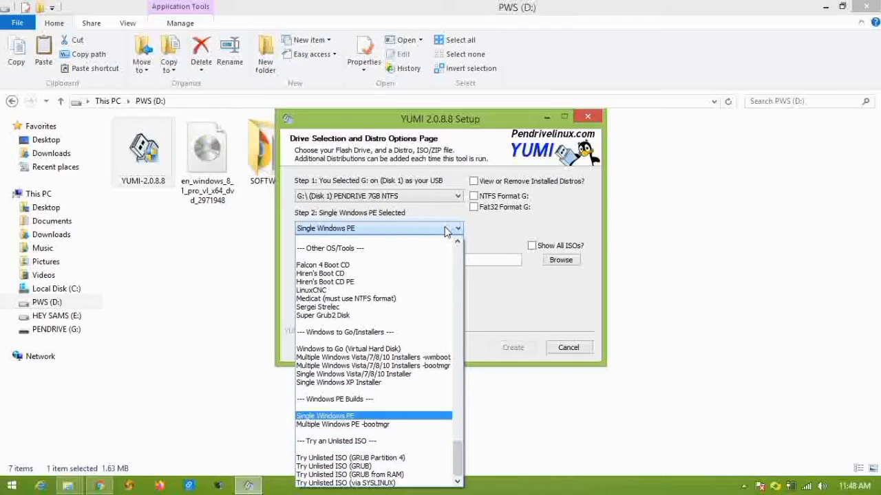
pyautogui.press('Up')
pyautogui.press('Up')
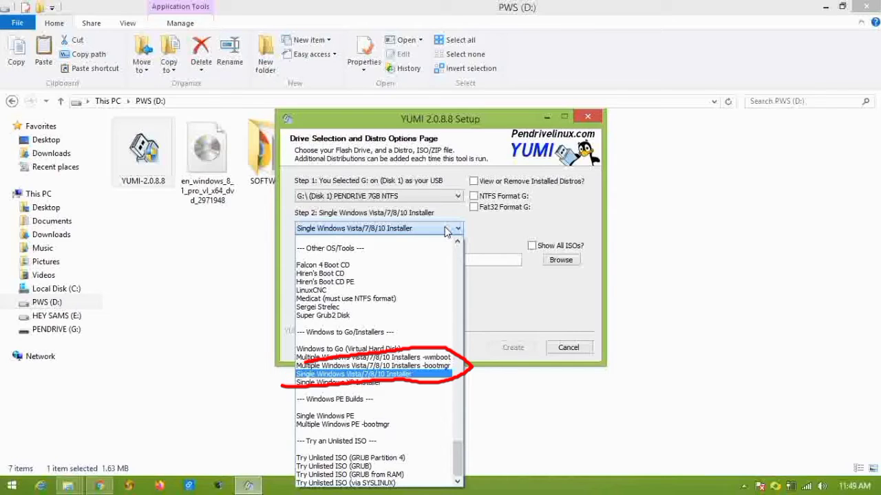
pyautogui.click(446, 232)
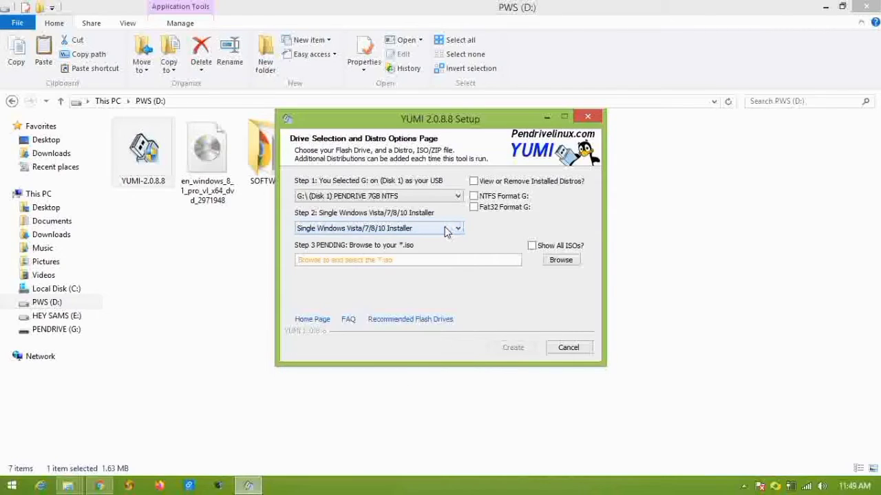
# Select en_windows_8_1_pro_vl_x64_dvd_2971948.iso from the PWS (D:) drive as the ISO file.
pyautogui.click(561, 260)
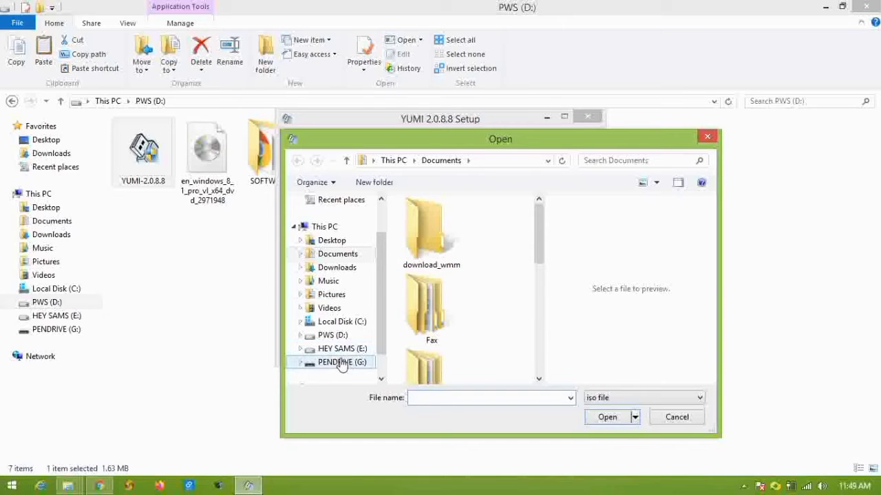
pyautogui.click(351, 353)
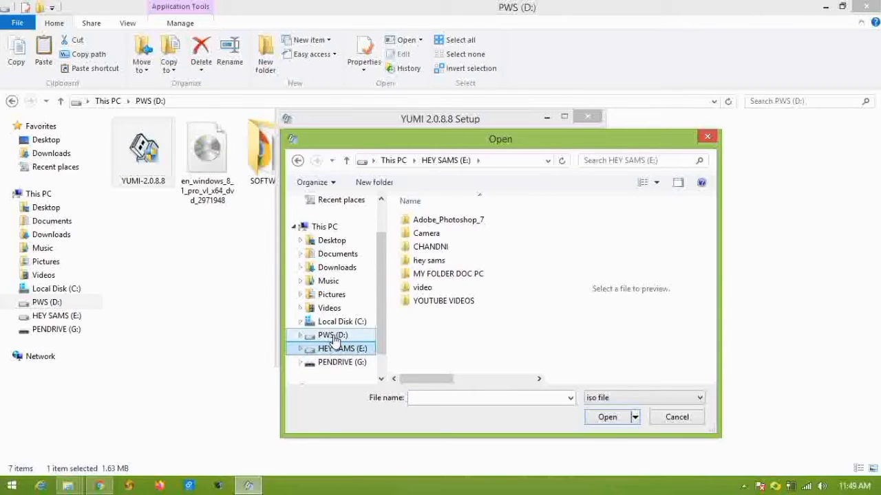
pyautogui.click(333, 336)
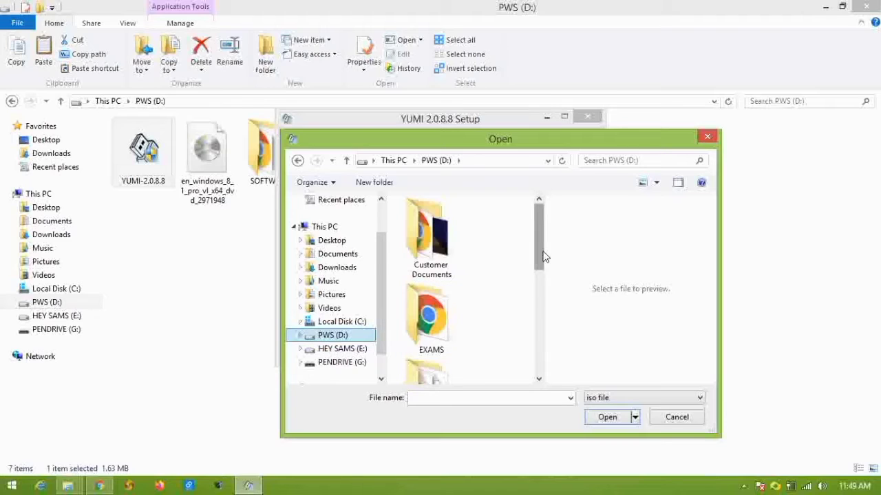
pyautogui.moveTo(538, 251); pyautogui.dragTo(540, 364)
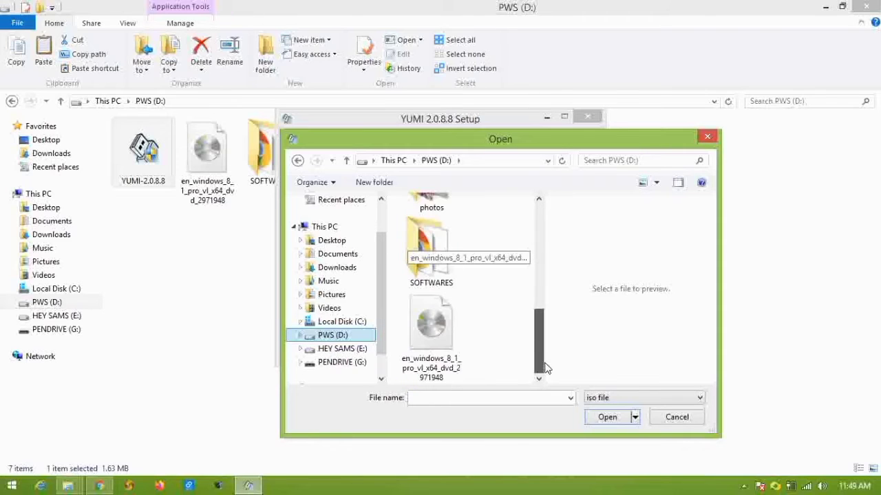
pyautogui.doubleClick(435, 335)
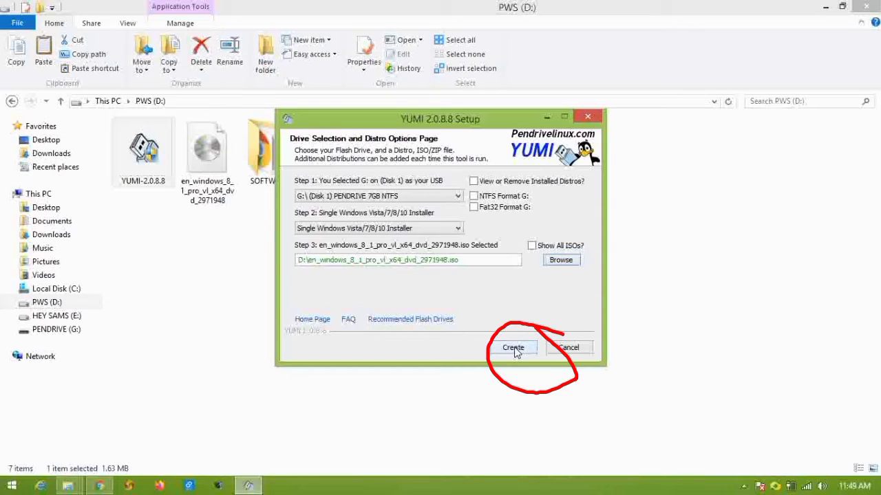
# Start creating the bootable pendrive with confirmation of the actions on G:, and minimize the File Explorer window.
pyautogui.click(513, 348)
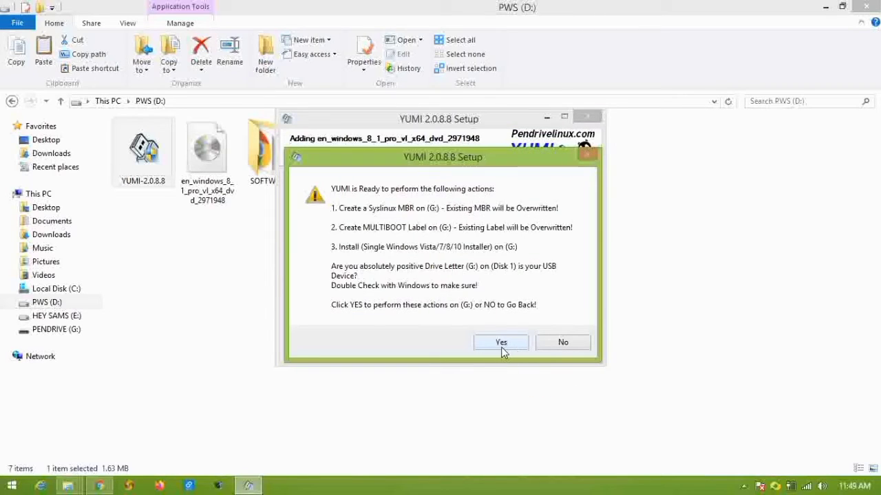
pyautogui.click(507, 345)
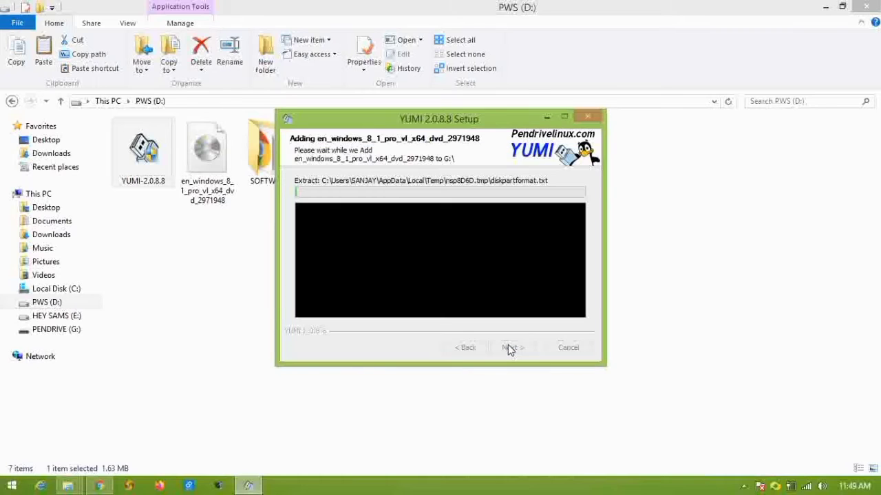
pyautogui.click(826, 8)
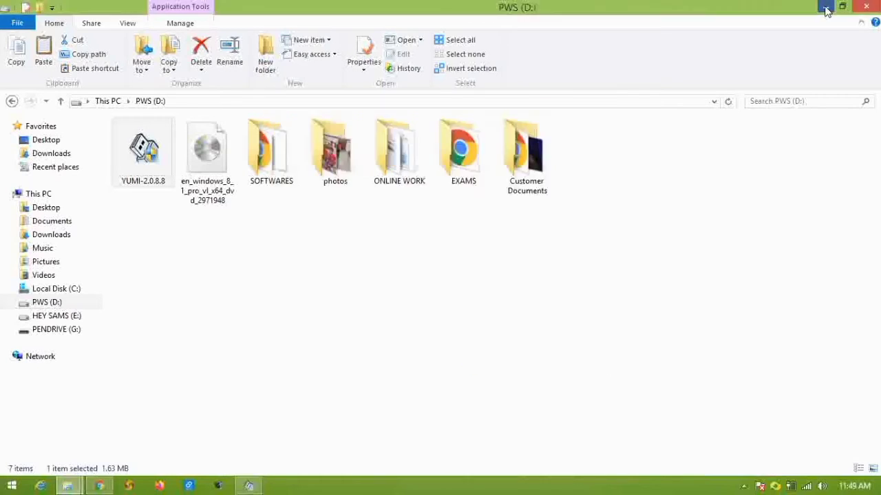
pyautogui.click(826, 8)
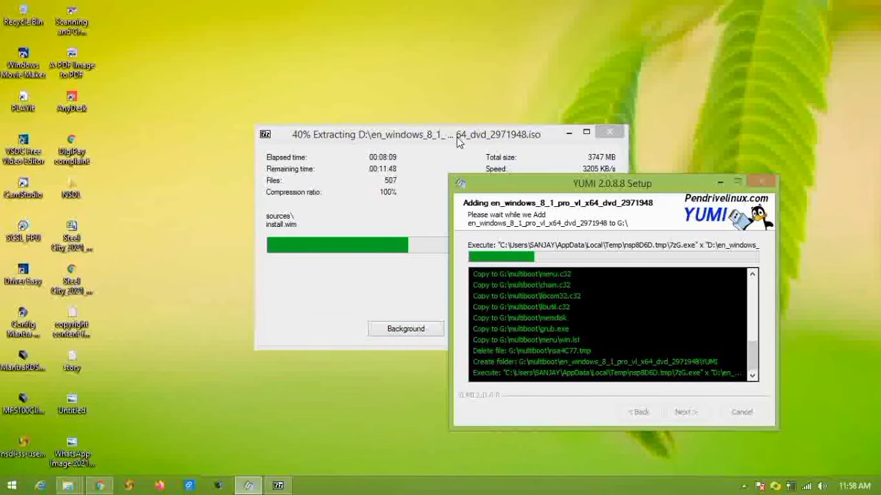
# Arrange the ISO extraction progress window and the YUMI setup window side by side on the desktop.
pyautogui.moveTo(455, 136); pyautogui.dragTo(375, 153)
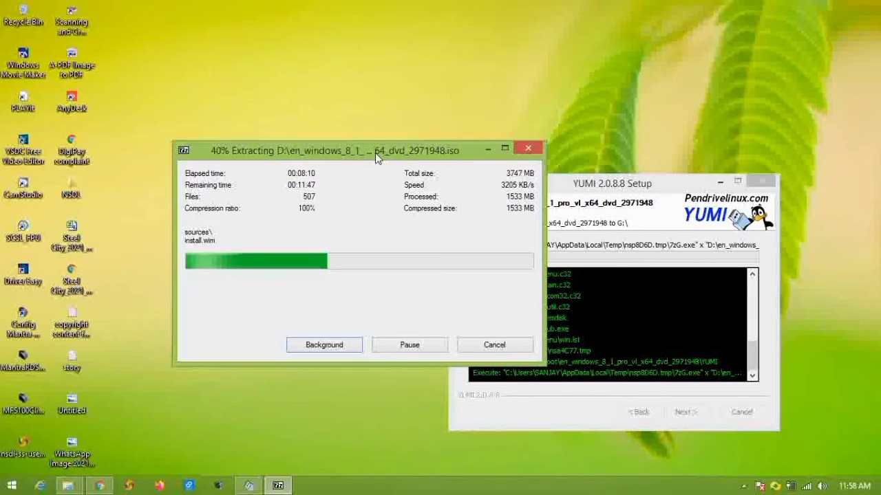
pyautogui.moveTo(587, 183); pyautogui.dragTo(628, 136)
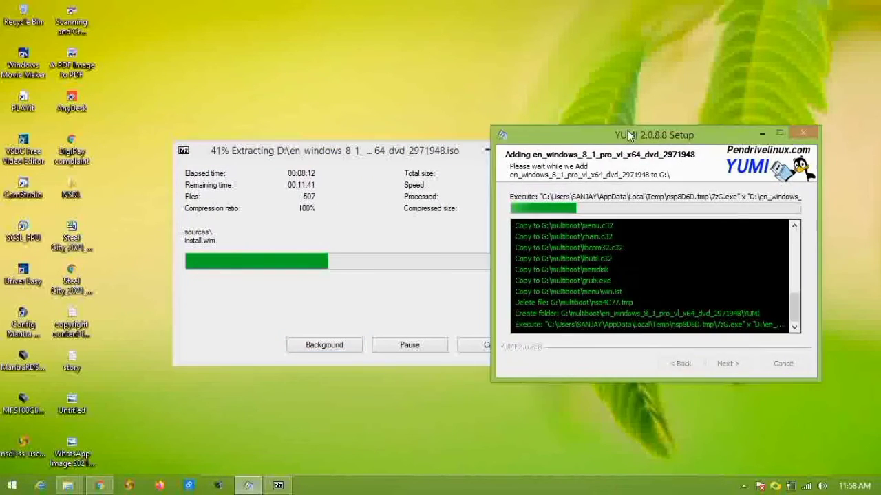
pyautogui.moveTo(407, 151); pyautogui.dragTo(348, 150)
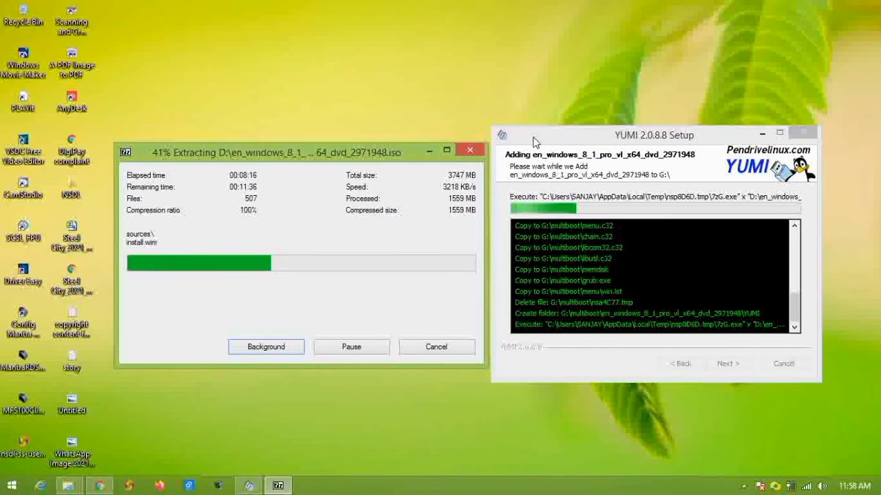
pyautogui.moveTo(361, 158); pyautogui.dragTo(339, 135)
pyautogui.moveTo(538, 136); pyautogui.dragTo(512, 108)
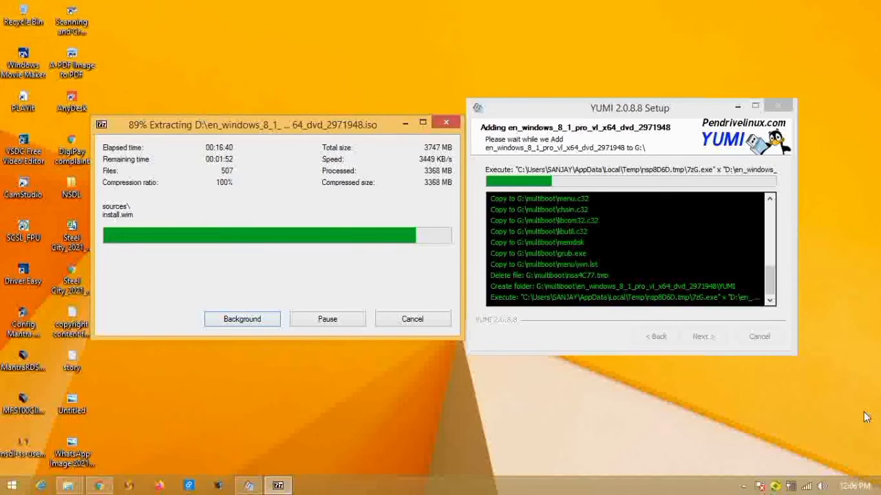
pyautogui.press('super+c')
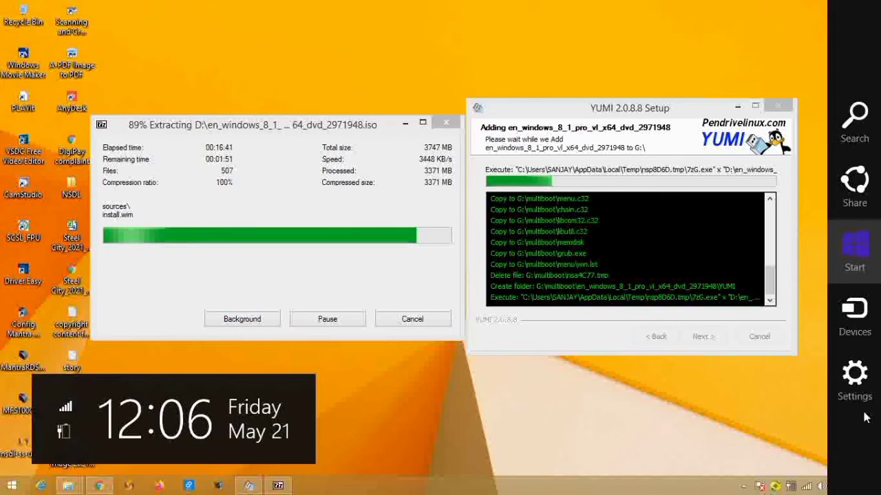
pyautogui.press('Escape')
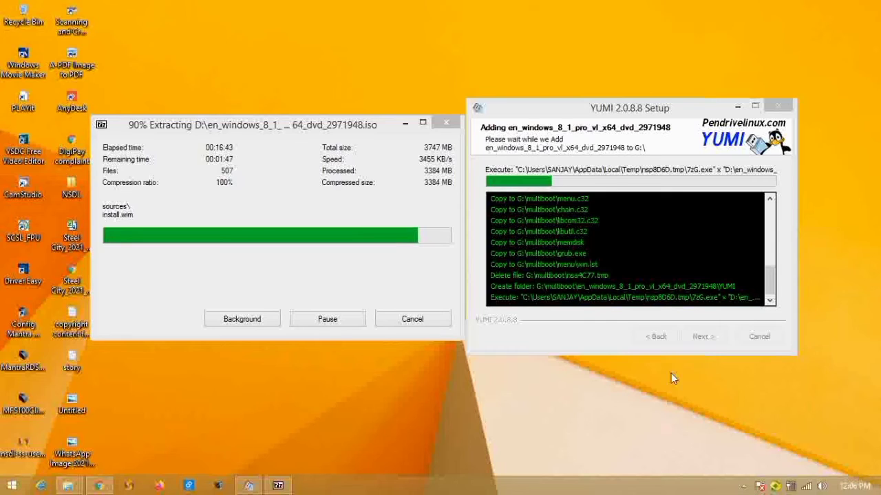
pyautogui.click(387, 163)
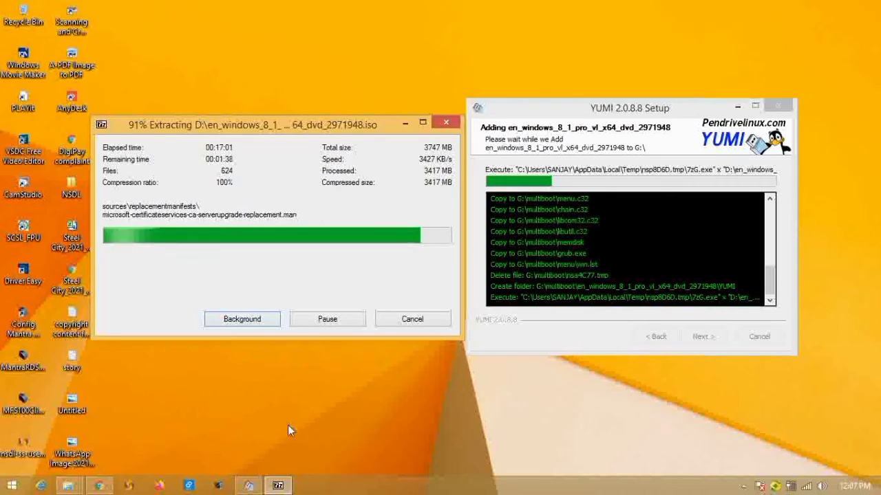
pyautogui.click(492, 422)
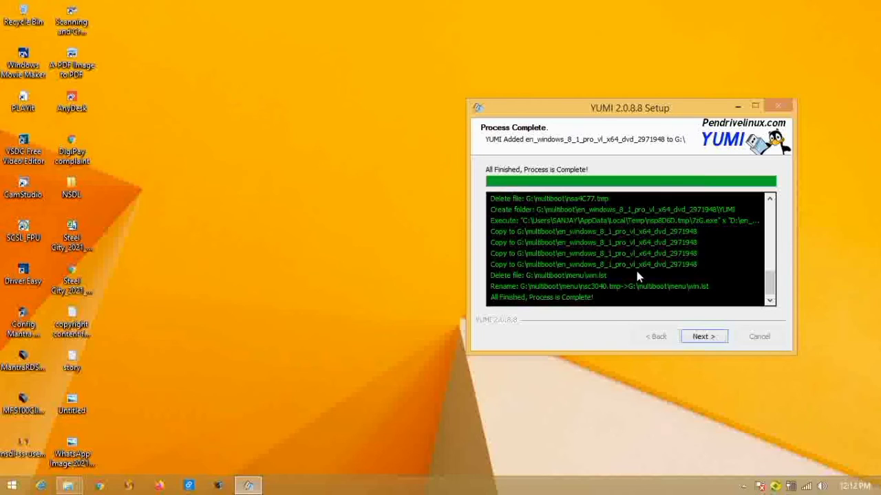
# Complete the YUMI setup wizard, declining to add more ISOs or distros to G:.
pyautogui.click(707, 338)
pyautogui.click(703, 337)
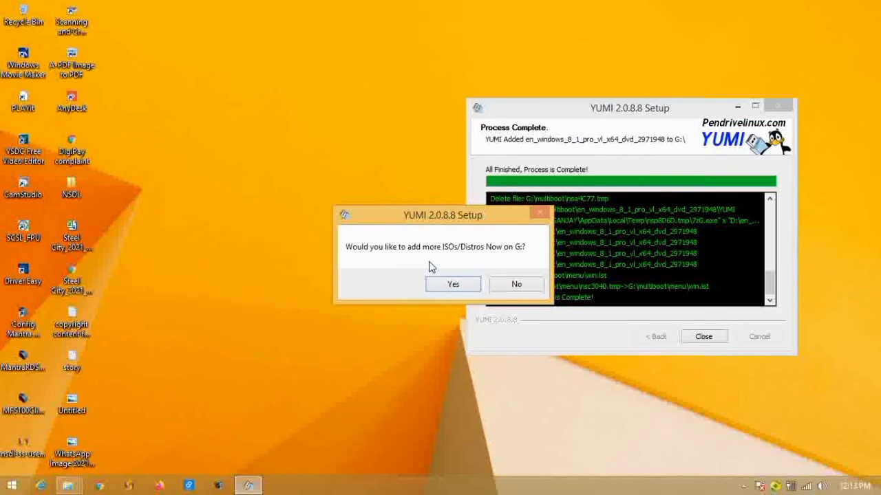
pyautogui.click(520, 286)
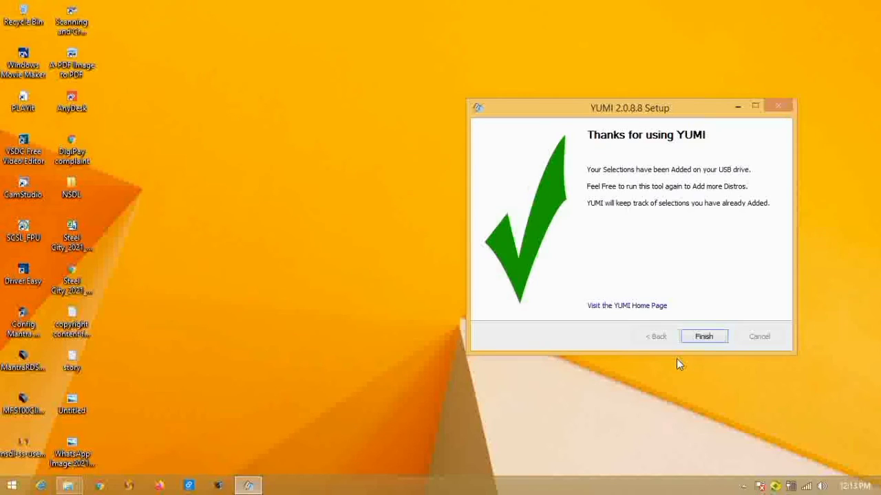
pyautogui.click(704, 337)
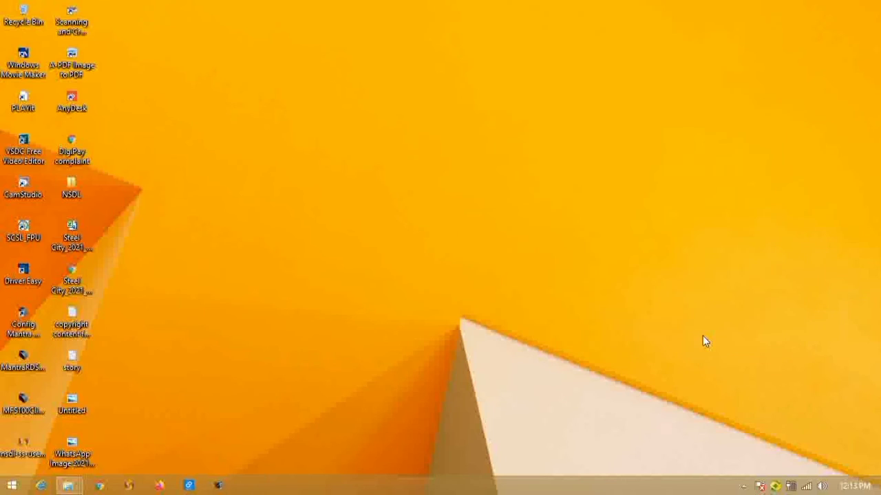